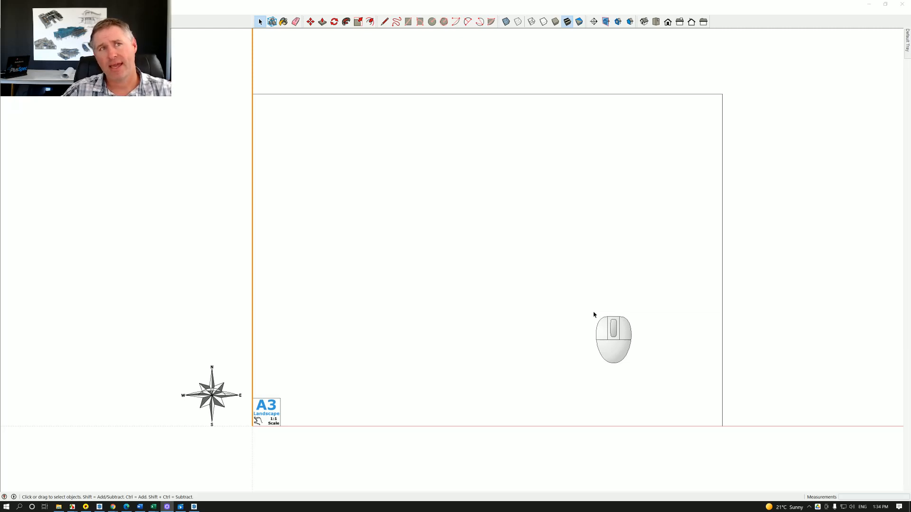
# Open the PlusSpec estimate summary and expand Manual Qty + Prelim down to the individual 1.01 Preliminary Pre sales items.
pyautogui.click(559, 291)
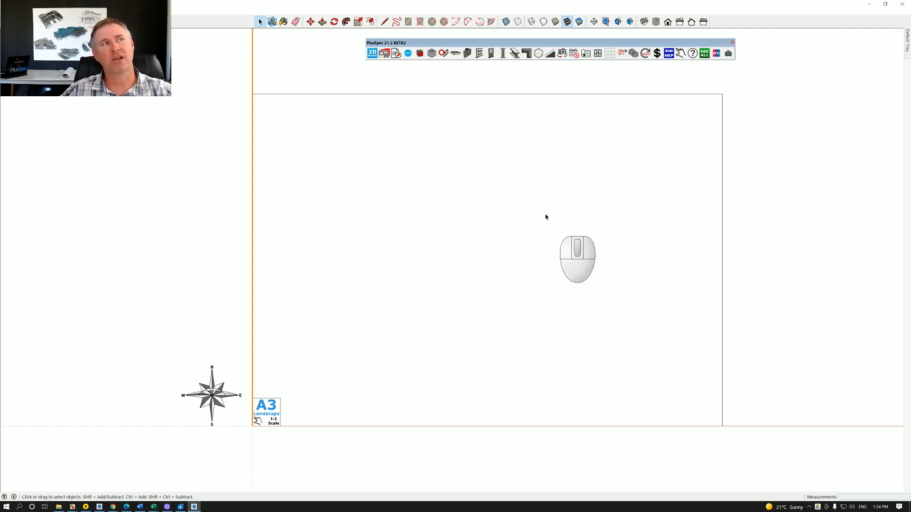
pyautogui.click(396, 53)
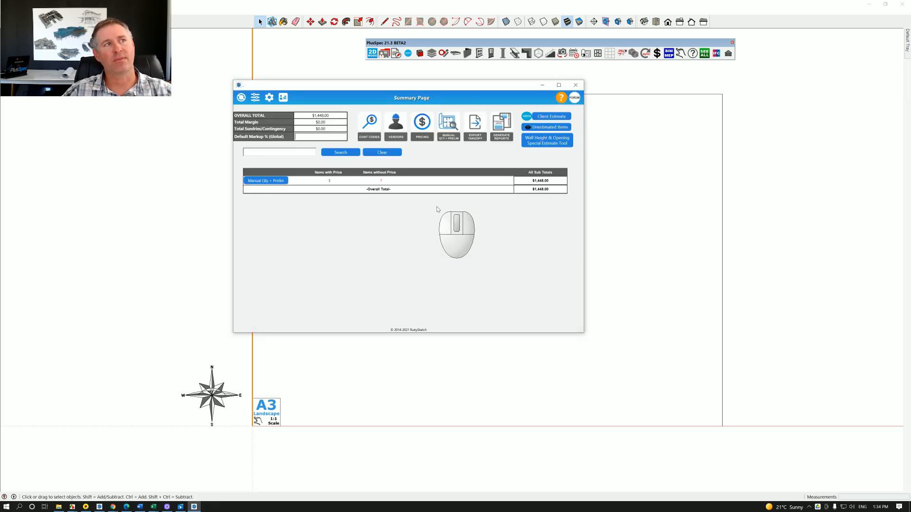
pyautogui.click(268, 181)
pyautogui.click(311, 191)
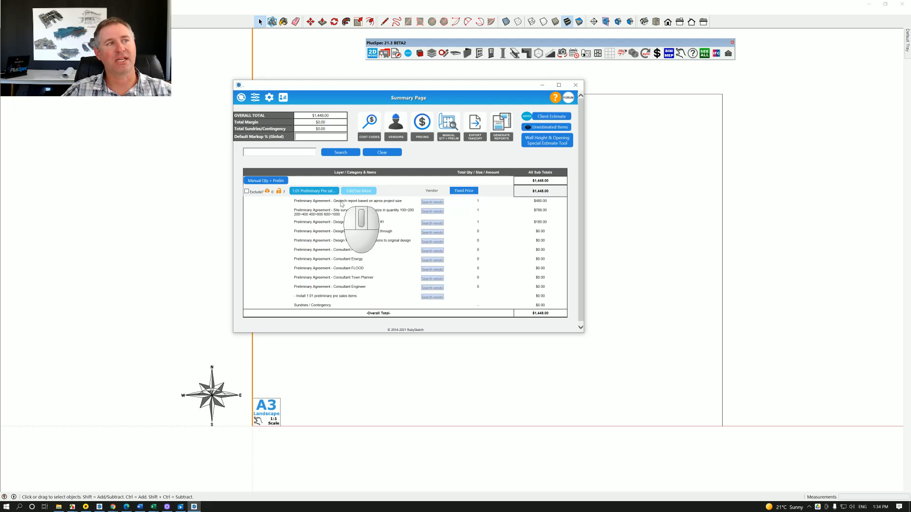
pyautogui.moveTo(334, 201); pyautogui.dragTo(401, 204)
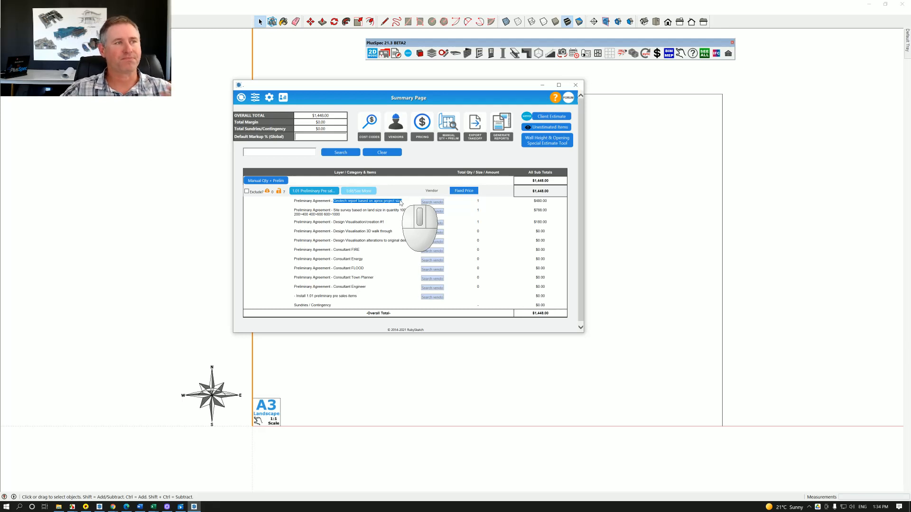
# Open the manual quantity and prelim list and expand the 1.01 Preliminary Pre sales Items section.
pyautogui.click(450, 128)
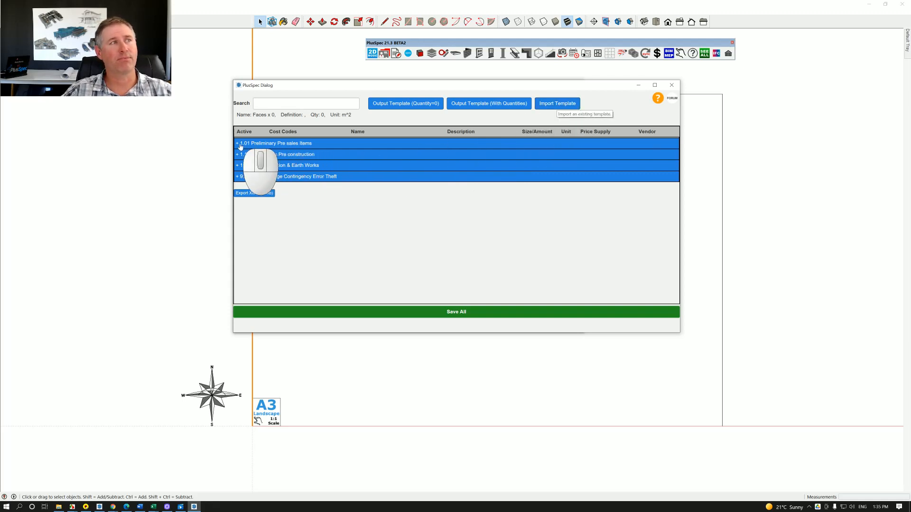
pyautogui.click(238, 144)
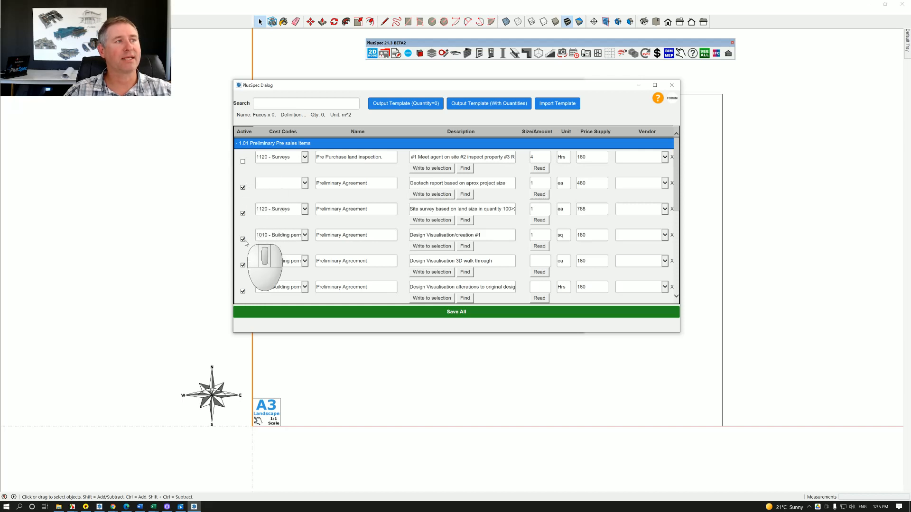
# Deactivate the Design Visualisation 3D walk through item and reactivate it.
pyautogui.click(242, 265)
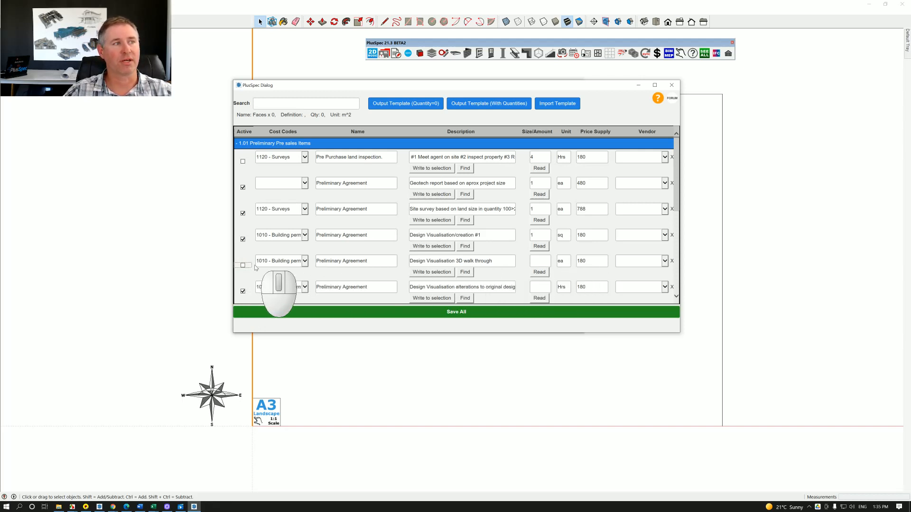
pyautogui.moveTo(411, 261); pyautogui.dragTo(493, 260)
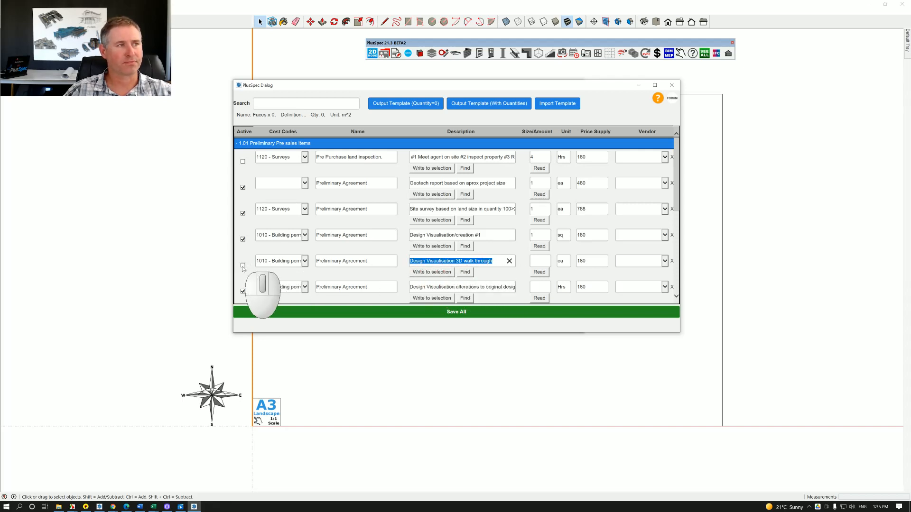
pyautogui.click(242, 265)
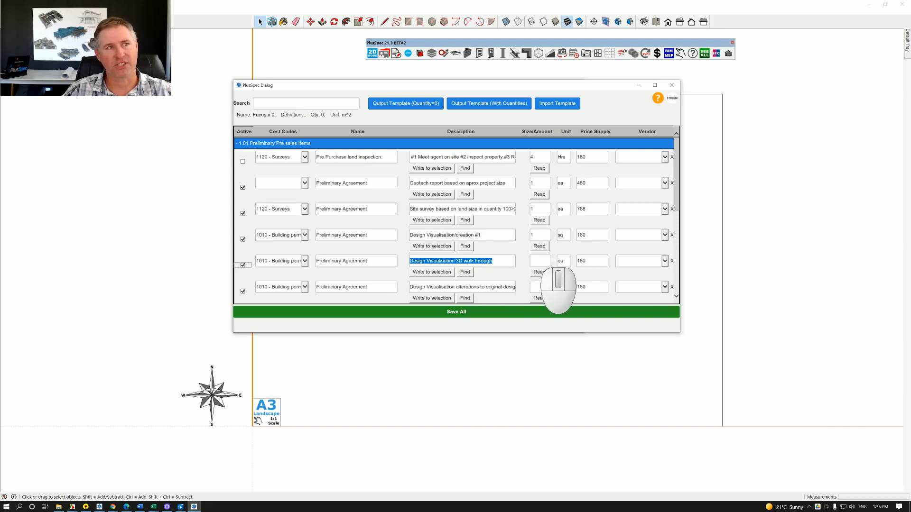
# Set the Size/Amount of the Design Visualisation 3D walk through item to 5 and look over its supply price and vendor options.
pyautogui.click(538, 261)
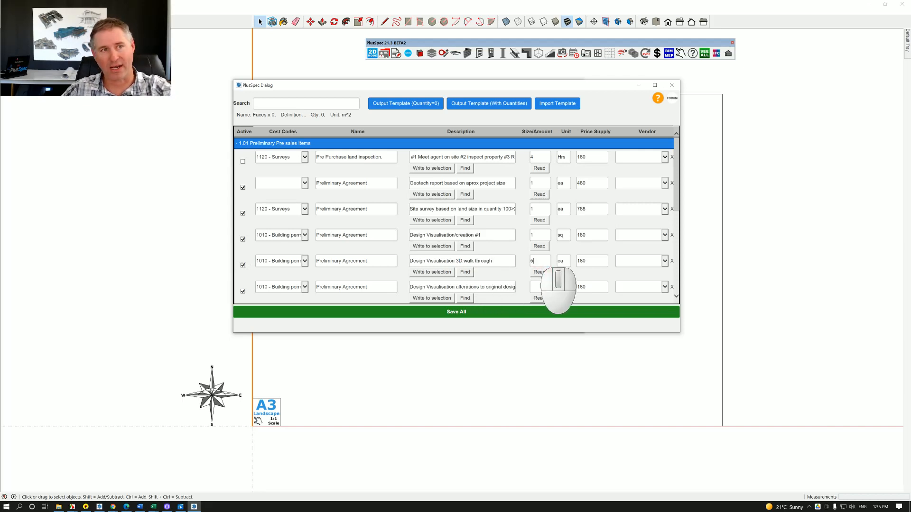
pyautogui.write('5')
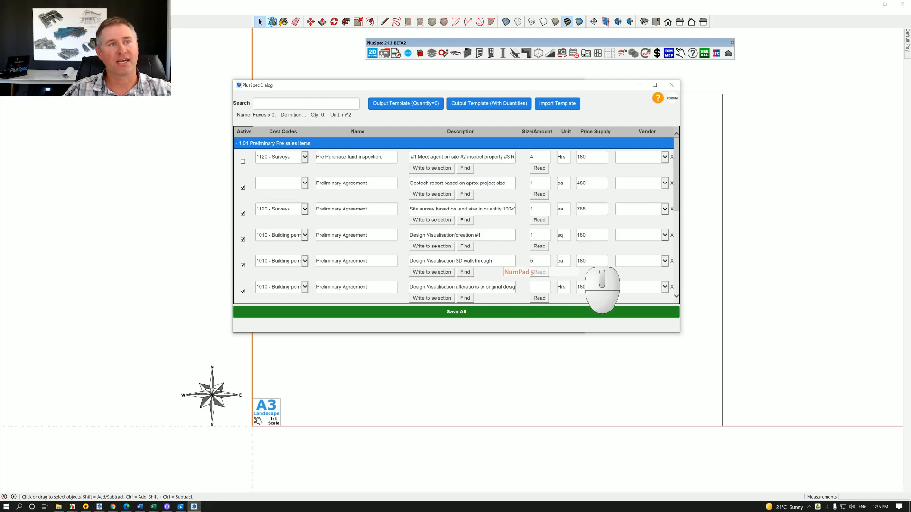
pyautogui.doubleClick(582, 261)
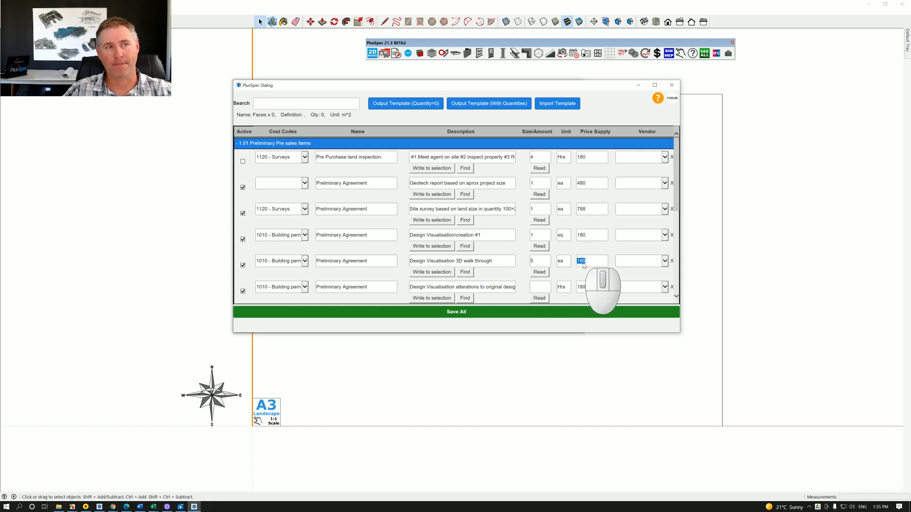
pyautogui.click(663, 262)
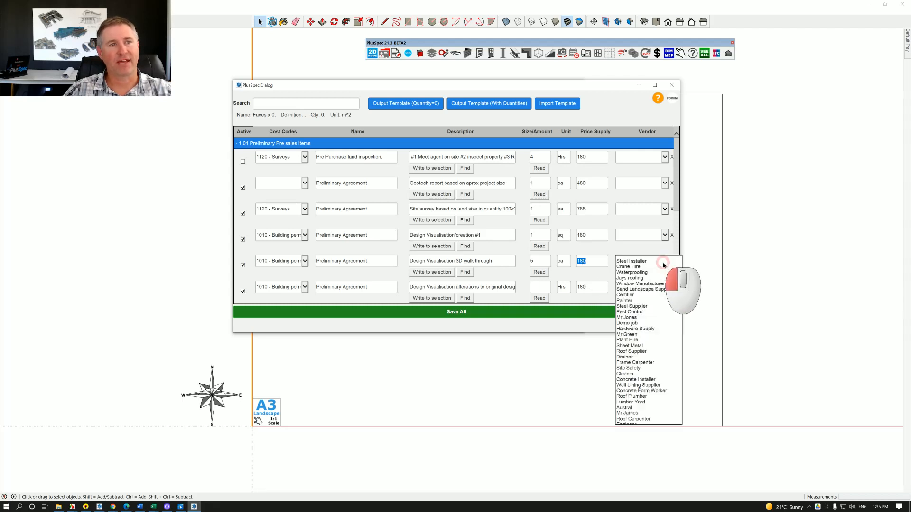
pyautogui.click(603, 267)
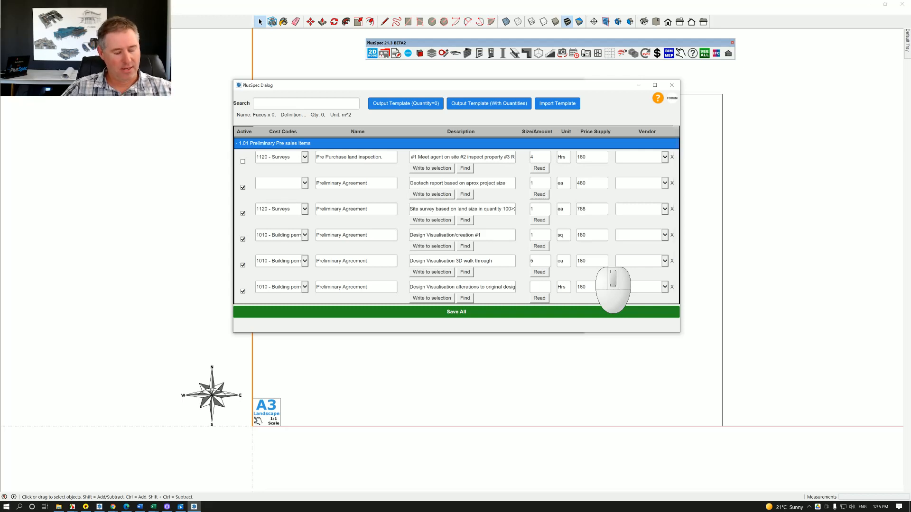
# Switch to Excel and bring the BuilderTrend lead proposal and preliminary template workbook fully into view over the PlusSpec dialog.
pyautogui.hotkey('alt', 'Tab')
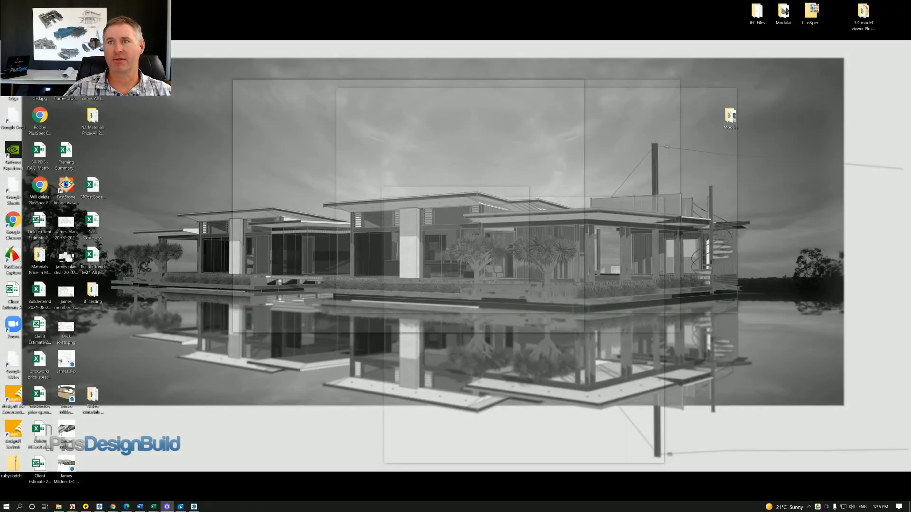
pyautogui.hotkey('alt', 'Tab')
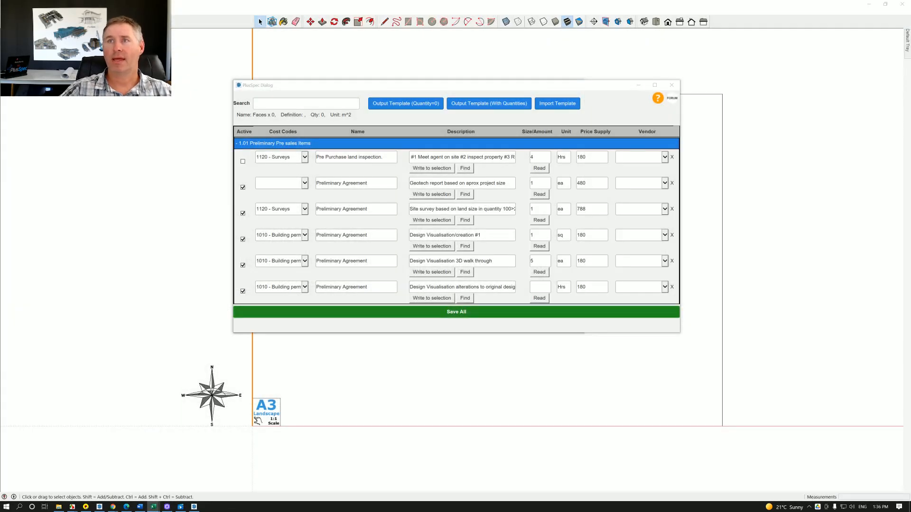
pyautogui.moveTo(910, 113); pyautogui.dragTo(451, 168)
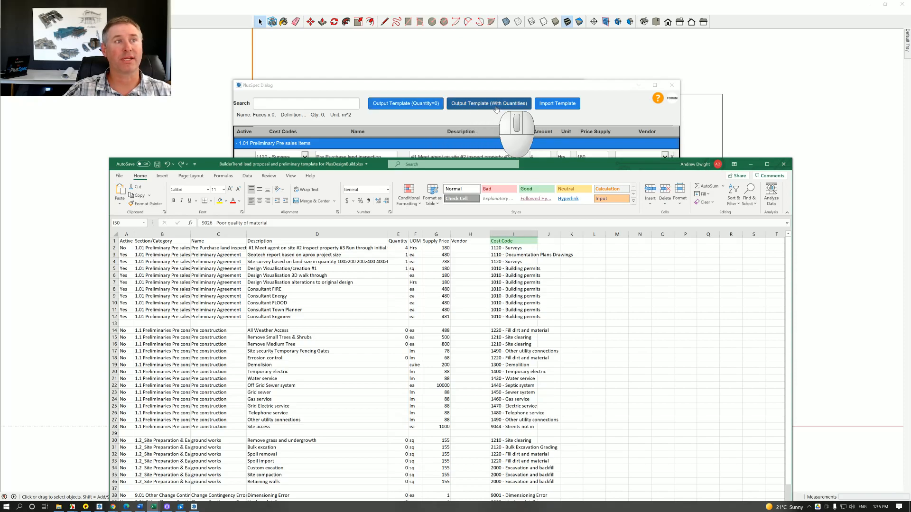
pyautogui.moveTo(535, 167); pyautogui.dragTo(544, 53)
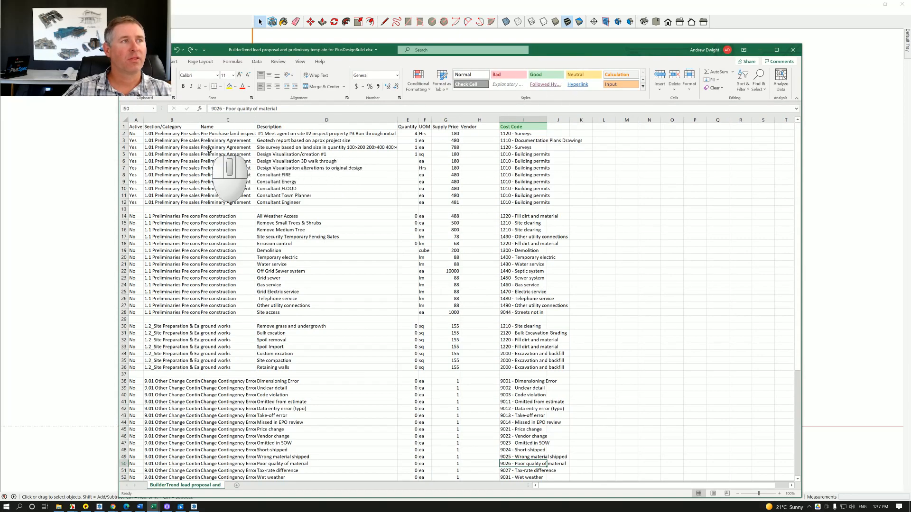
# Select the whole template worksheet, fit all column widths to their contents, and clear the selection.
pyautogui.click(125, 119)
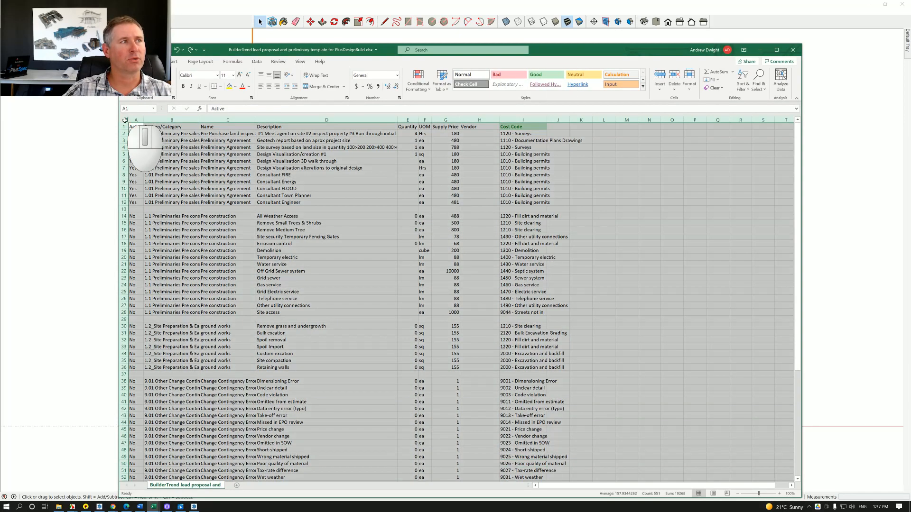
pyautogui.doubleClick(201, 120)
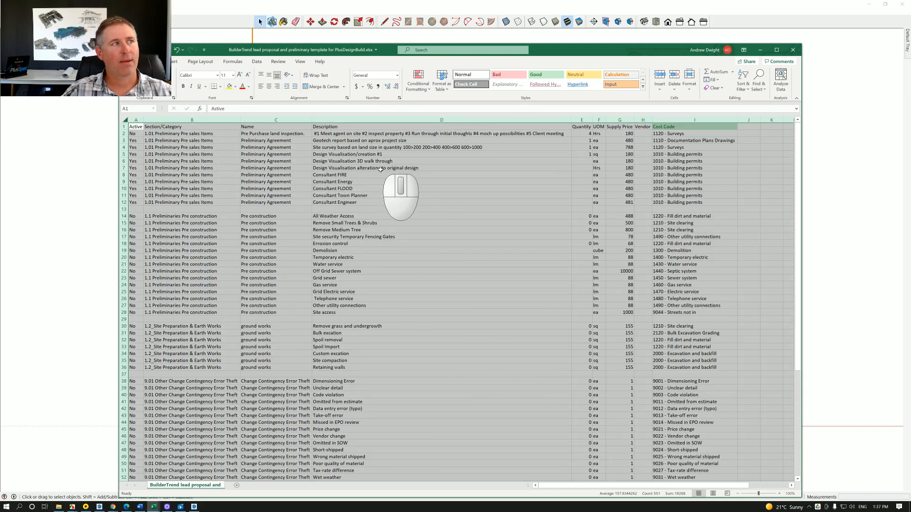
pyautogui.click(380, 173)
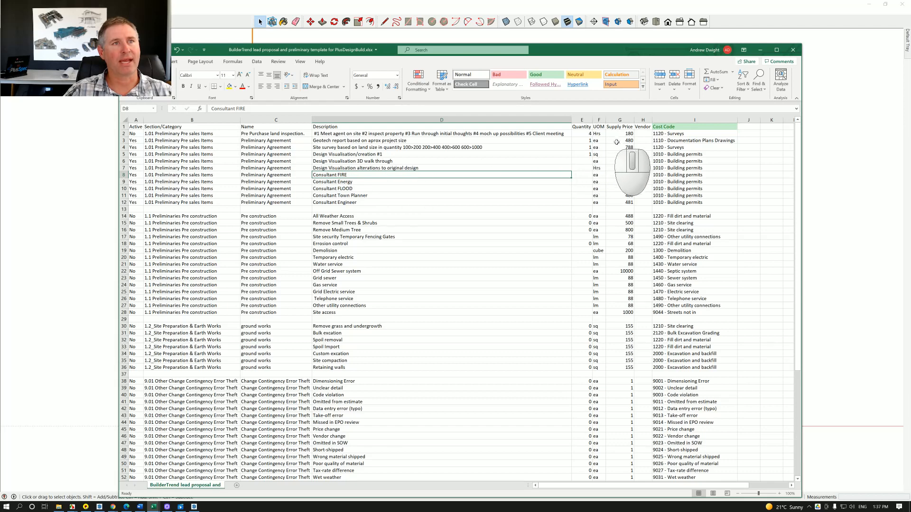
# Review the worksheet's Supply Price, Active and Section/Category columns against the matching columns in the PlusSpec dialog.
pyautogui.moveTo(622, 134); pyautogui.dragTo(627, 201)
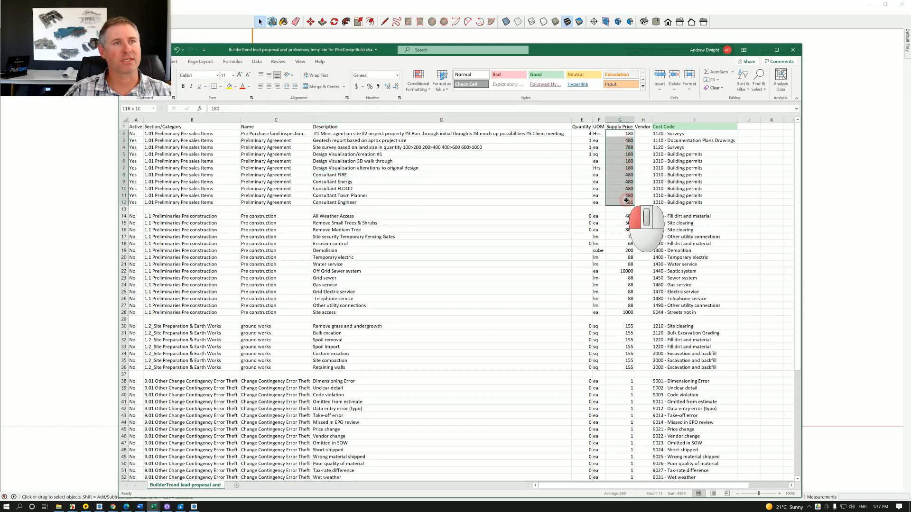
pyautogui.click(137, 141)
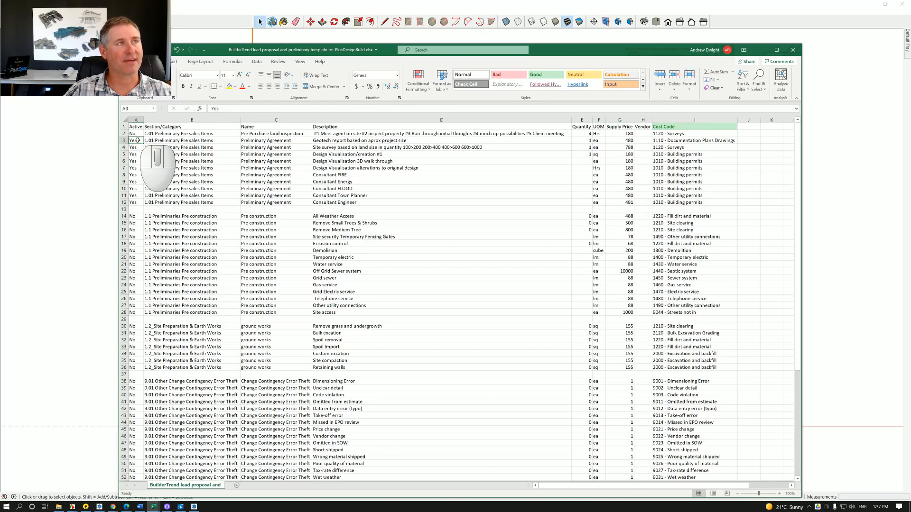
pyautogui.moveTo(543, 47); pyautogui.dragTo(534, 233)
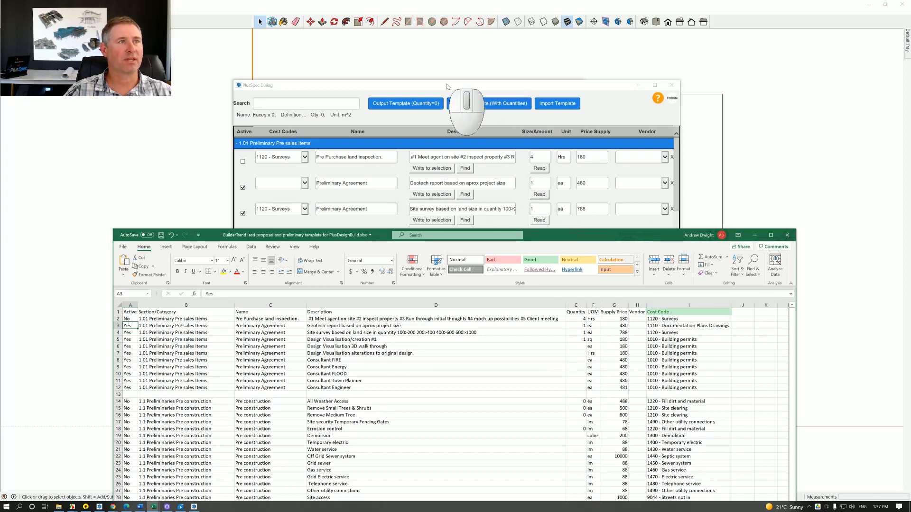
pyautogui.moveTo(536, 234); pyautogui.dragTo(517, 65)
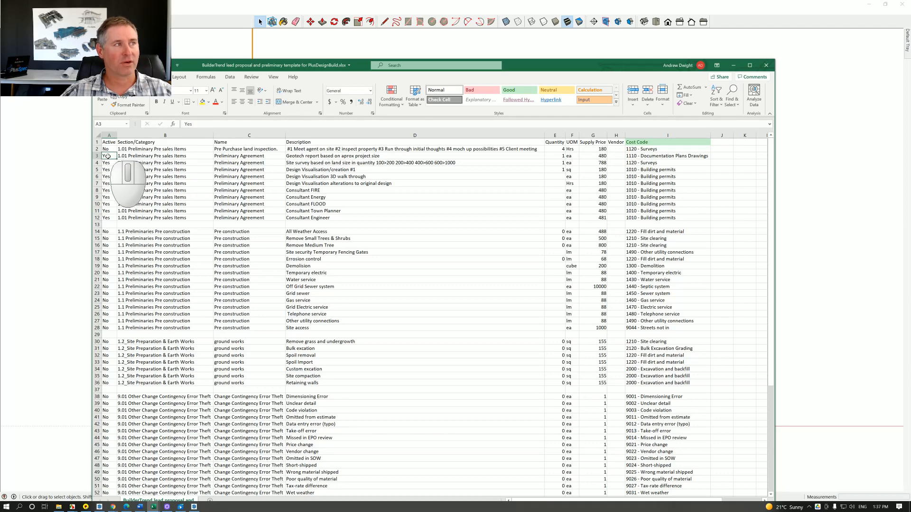
pyautogui.click(162, 156)
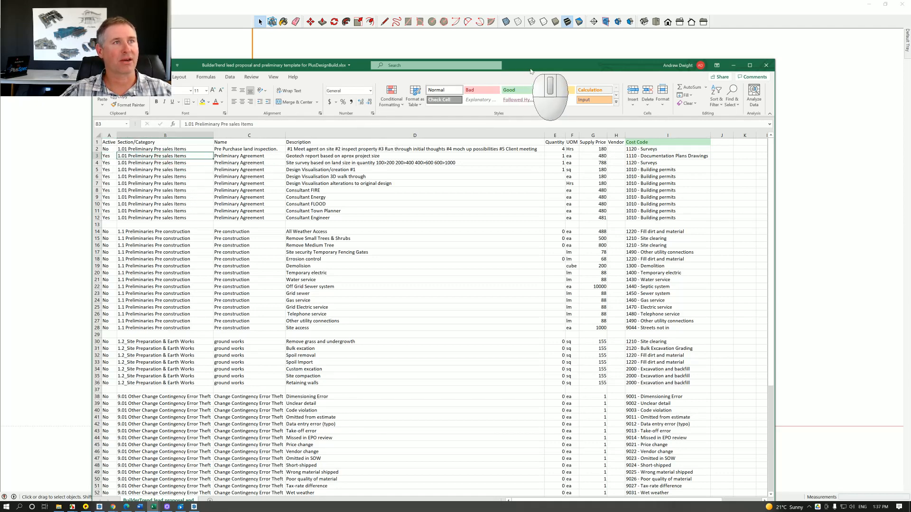
# Compare the Pre Purchase land inspection item's name and description in the PlusSpec dialog with the worksheet, and minimise the workbook.
pyautogui.moveTo(530, 71); pyautogui.dragTo(618, 309)
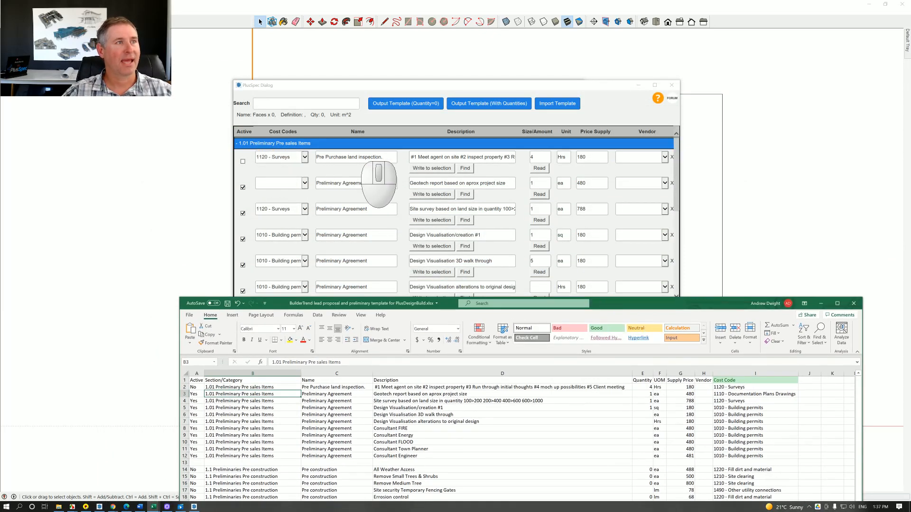
pyautogui.doubleClick(365, 157)
pyautogui.click(361, 158)
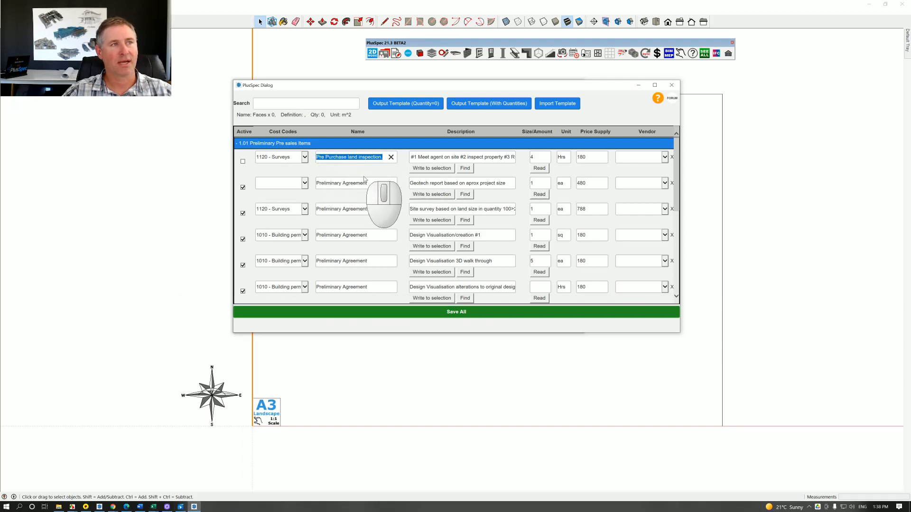
pyautogui.click(479, 157)
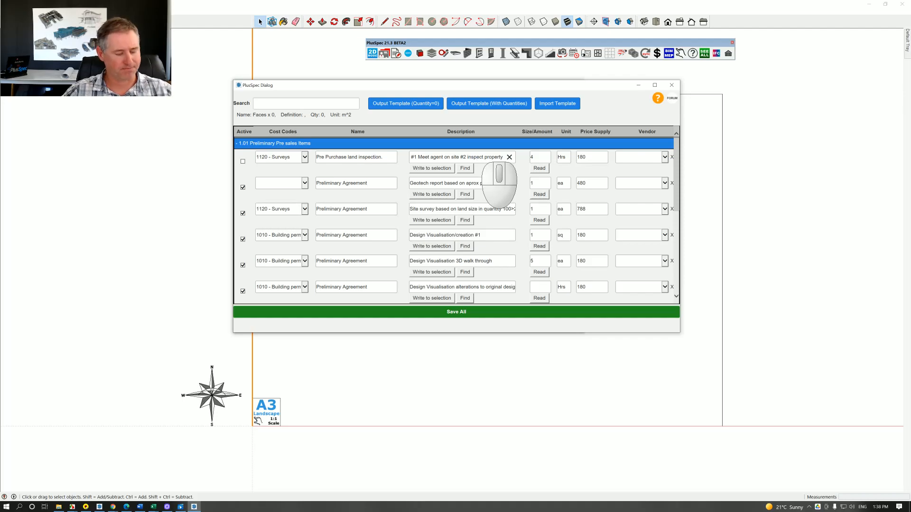
pyautogui.hotkey('alt', 'Tab')
pyautogui.moveTo(631, 304); pyautogui.dragTo(579, 70)
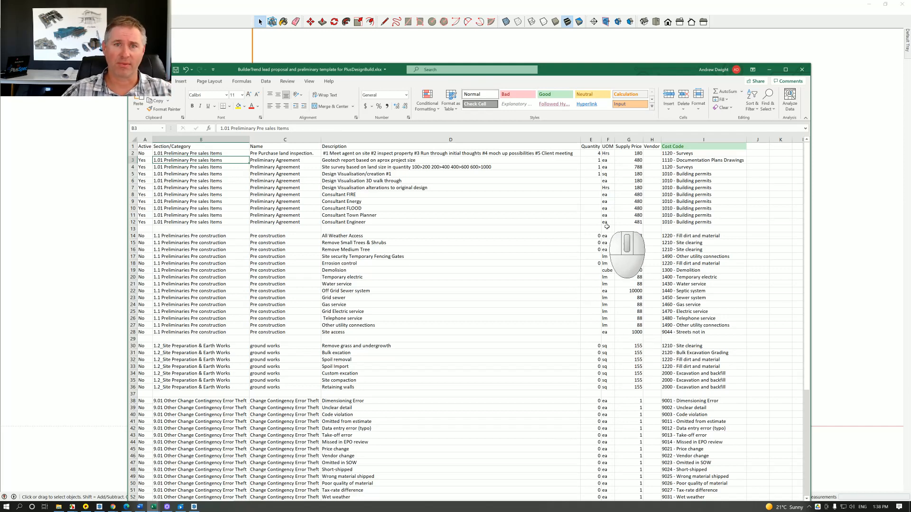
pyautogui.click(769, 70)
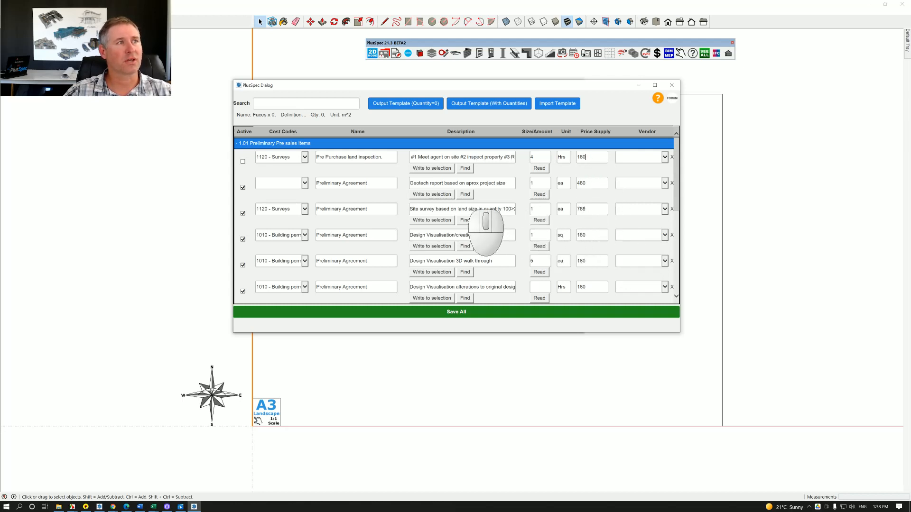
# Save all the manual quantity items and dismiss the confirmation.
pyautogui.click(473, 315)
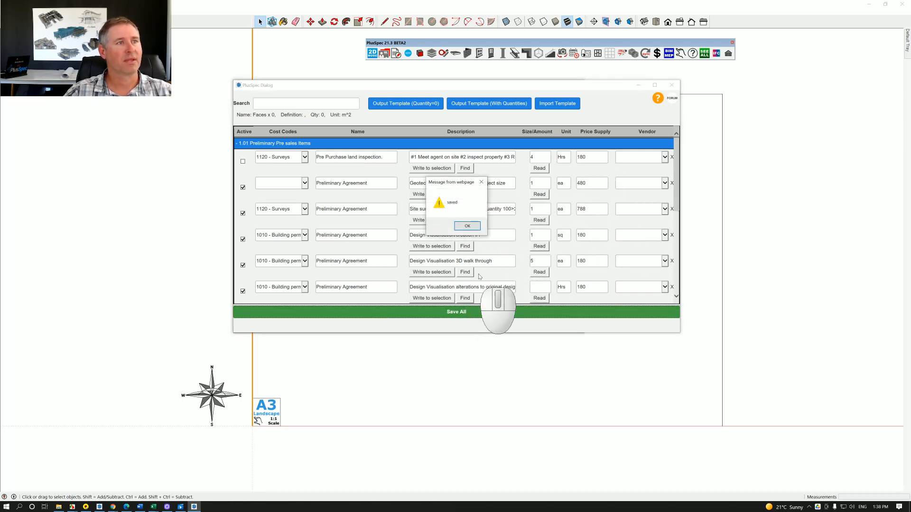
pyautogui.click(466, 227)
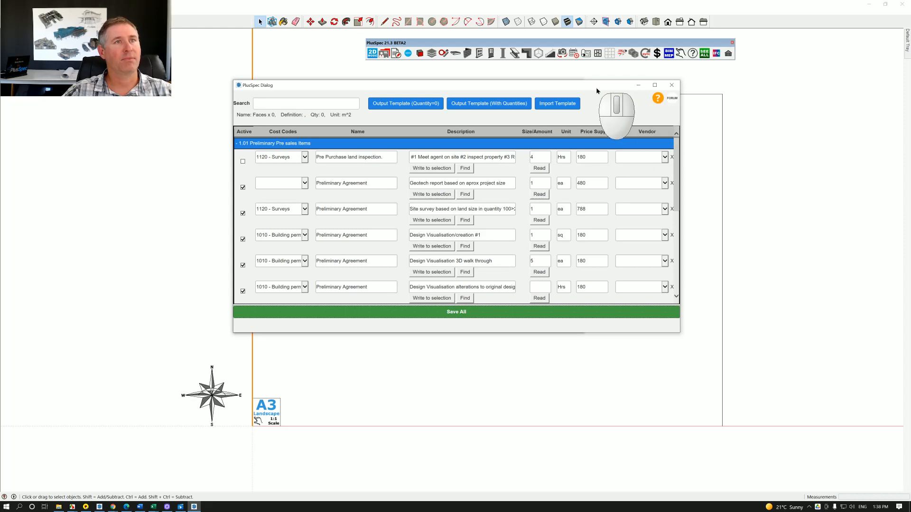
# Uncover the estimate summary, expand the 1.01 Preliminary Pre sales category and open its detailed pricing page.
pyautogui.moveTo(597, 85); pyautogui.dragTo(794, 232)
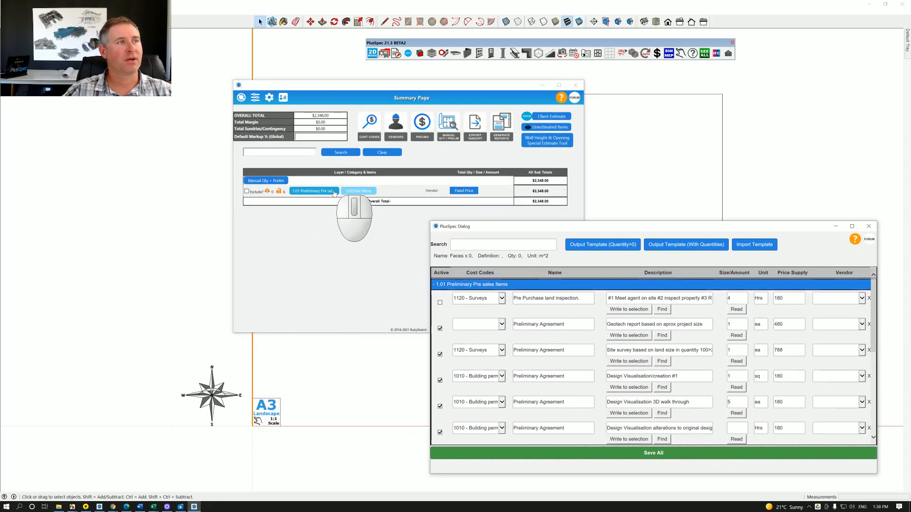
pyautogui.click(334, 191)
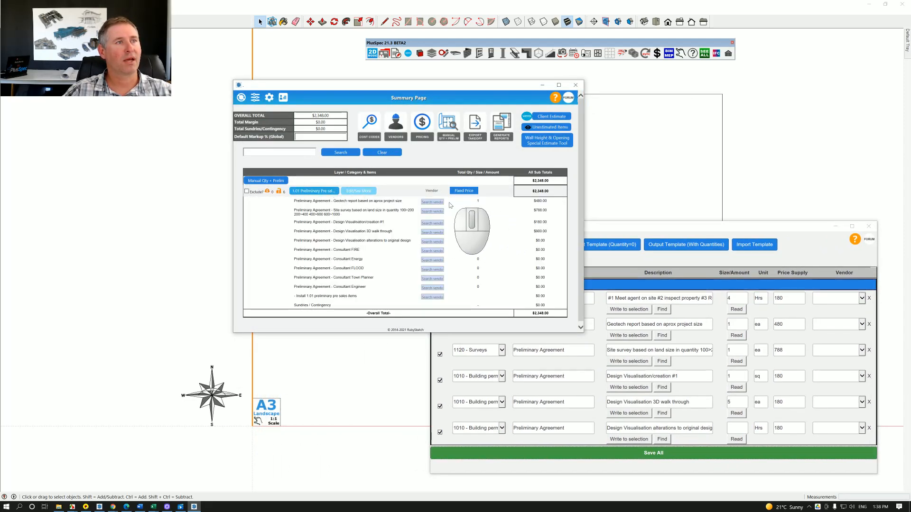
pyautogui.click(362, 191)
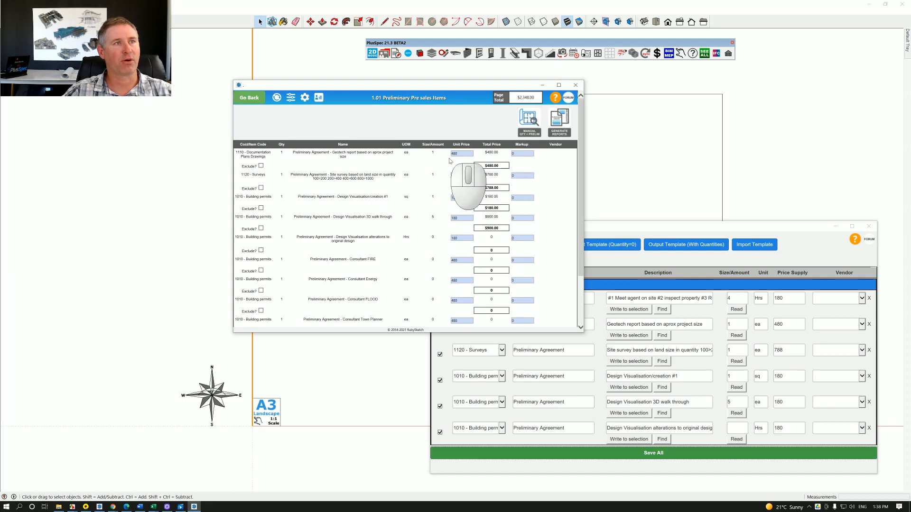